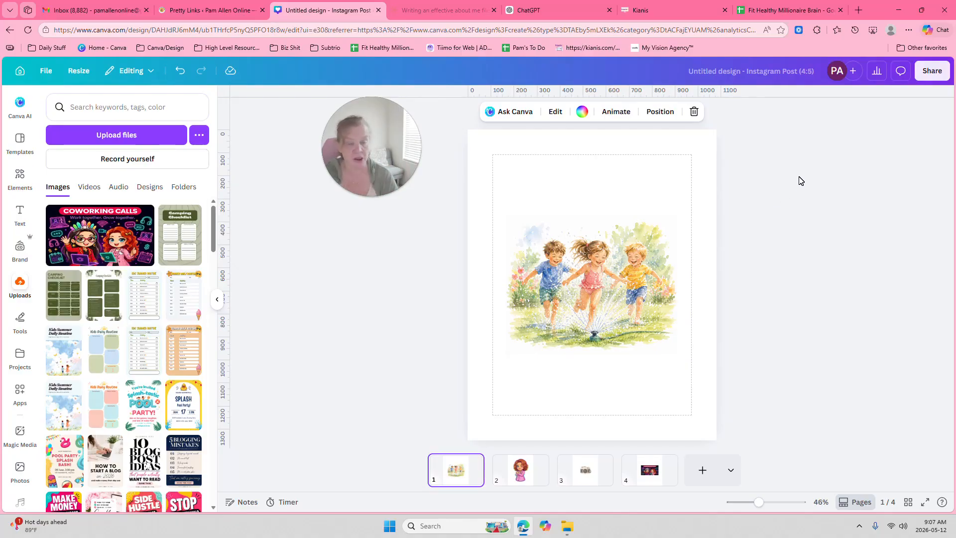
# Apply the Line art Style Match effect to the watercolor image of the three children on page 1.
pyautogui.click(590, 259)
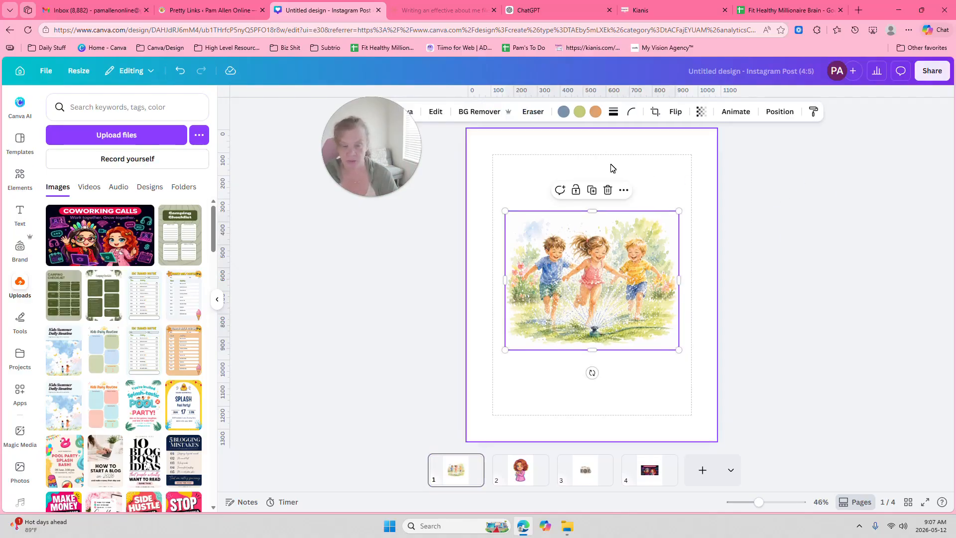
pyautogui.moveTo(362, 119); pyautogui.dragTo(283, 123)
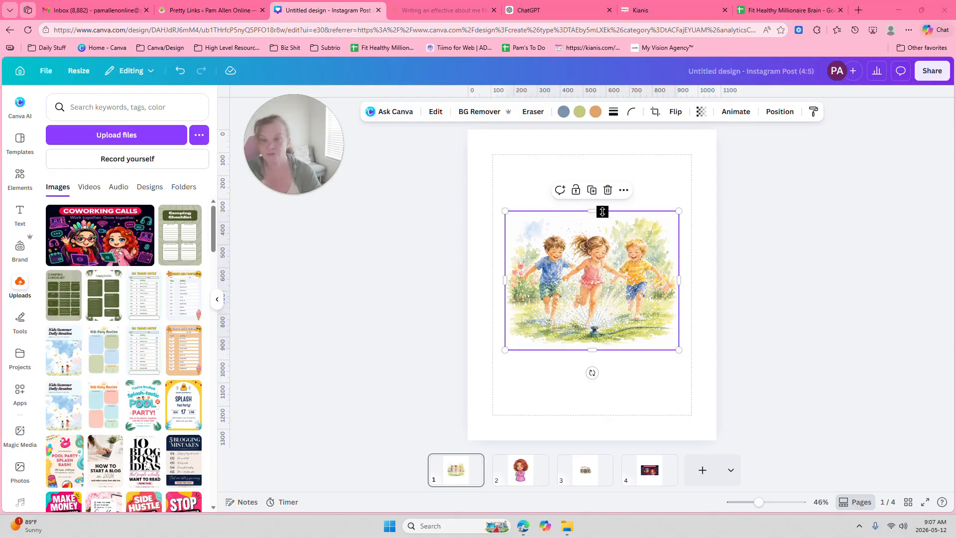
pyautogui.click(438, 112)
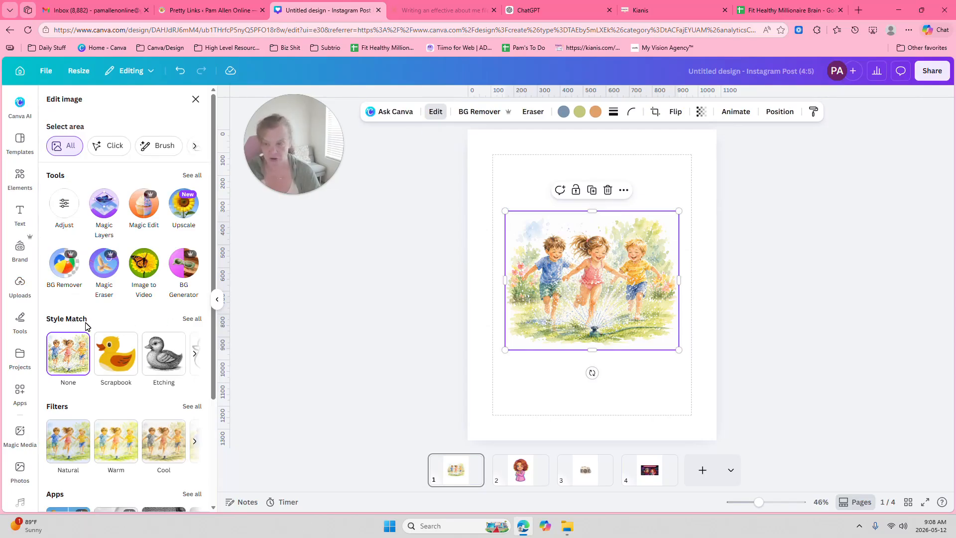
pyautogui.click(192, 319)
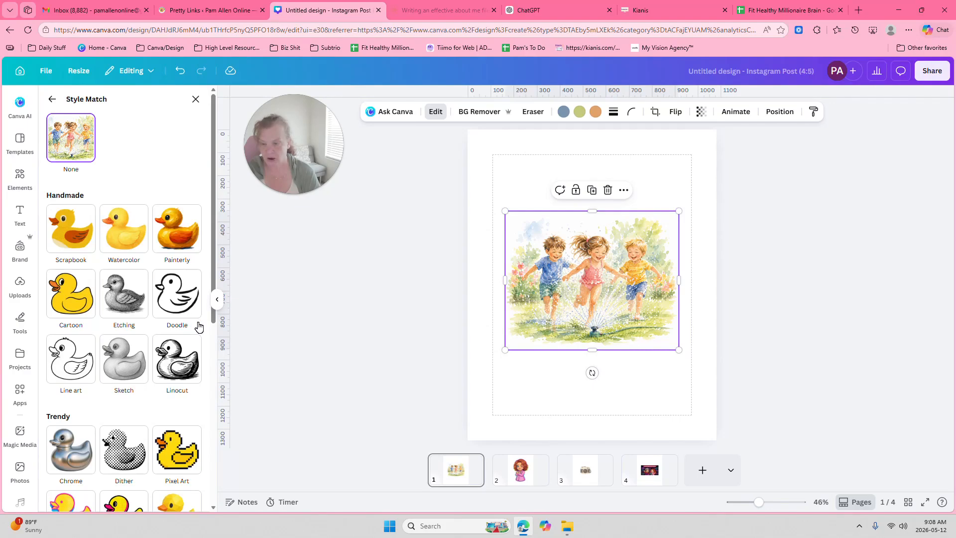
pyautogui.moveTo(212, 176); pyautogui.dragTo(195, 369)
pyautogui.scroll(6, 194, 318)
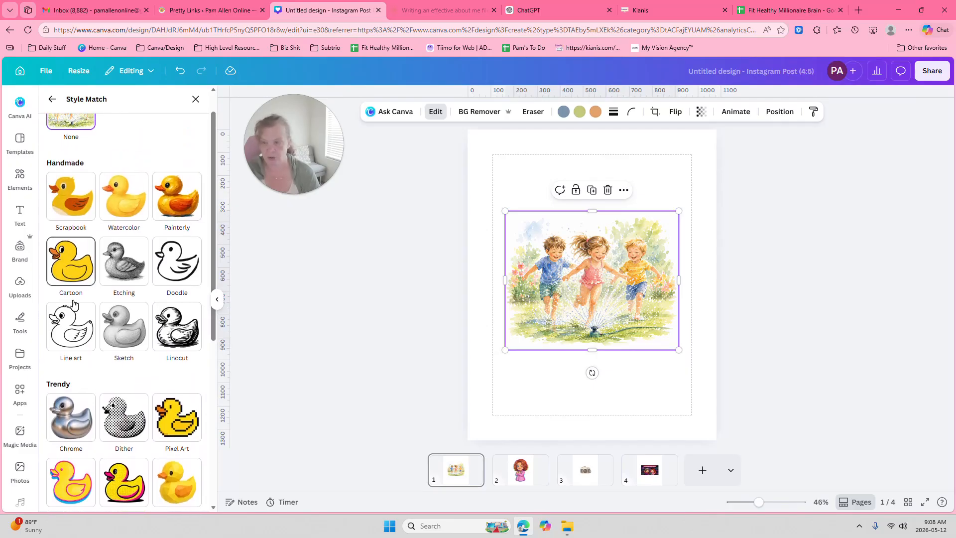
pyautogui.click(62, 331)
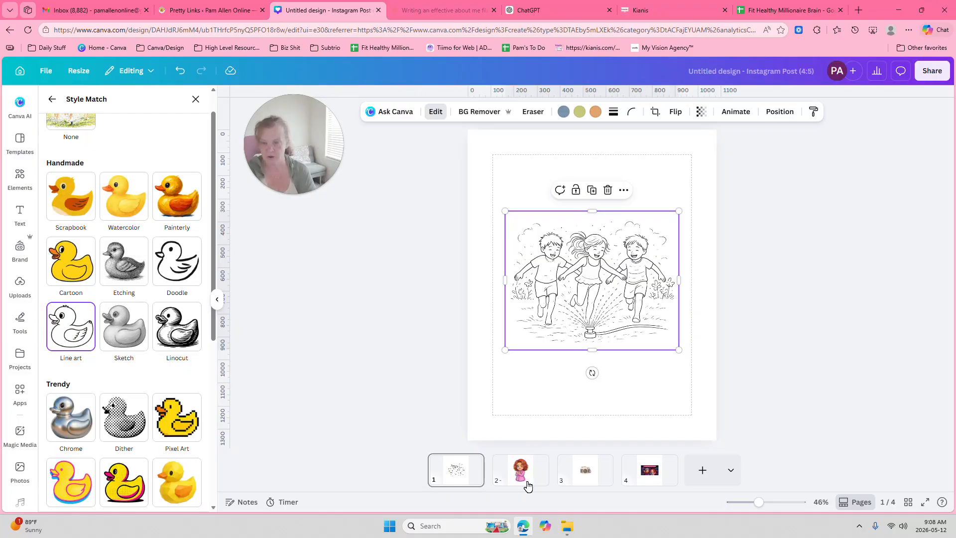
# Add a blank page 5 and insert the portrait photo with the pink-and-yellow background from the uploaded portraits folder.
pyautogui.click(587, 481)
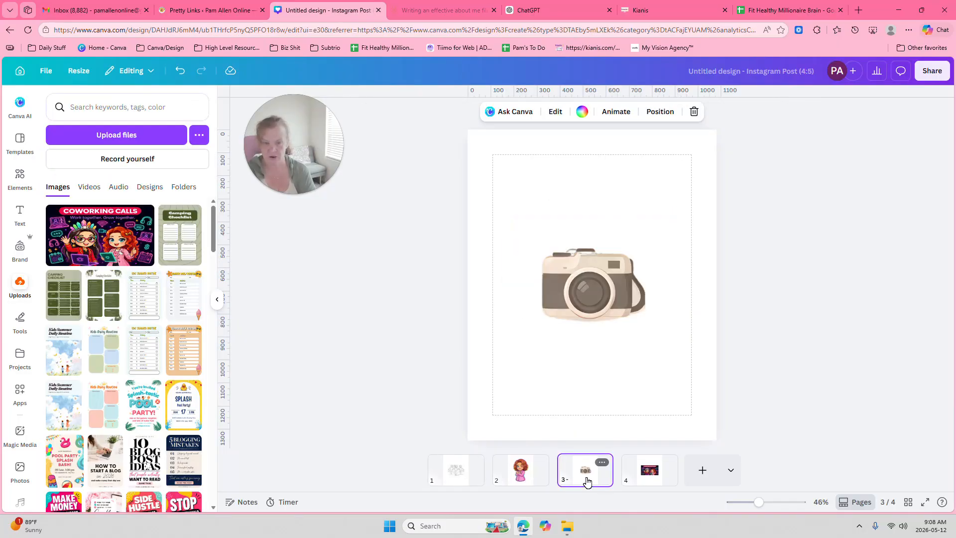
pyautogui.click(702, 476)
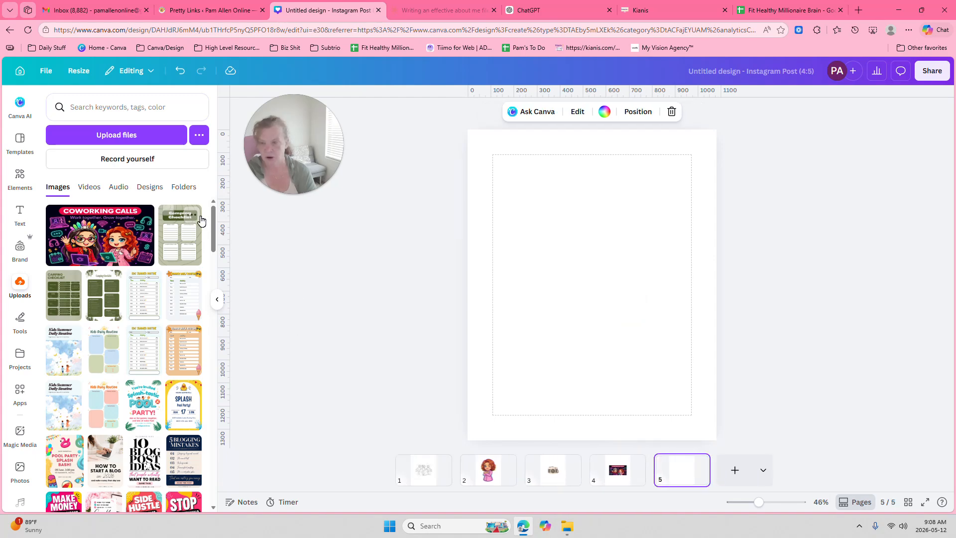
pyautogui.click(181, 187)
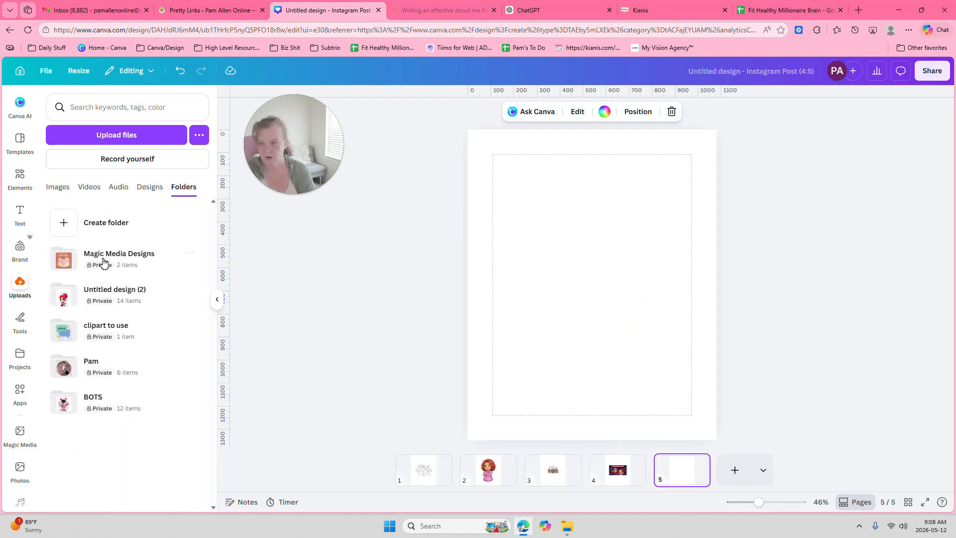
pyautogui.click(105, 371)
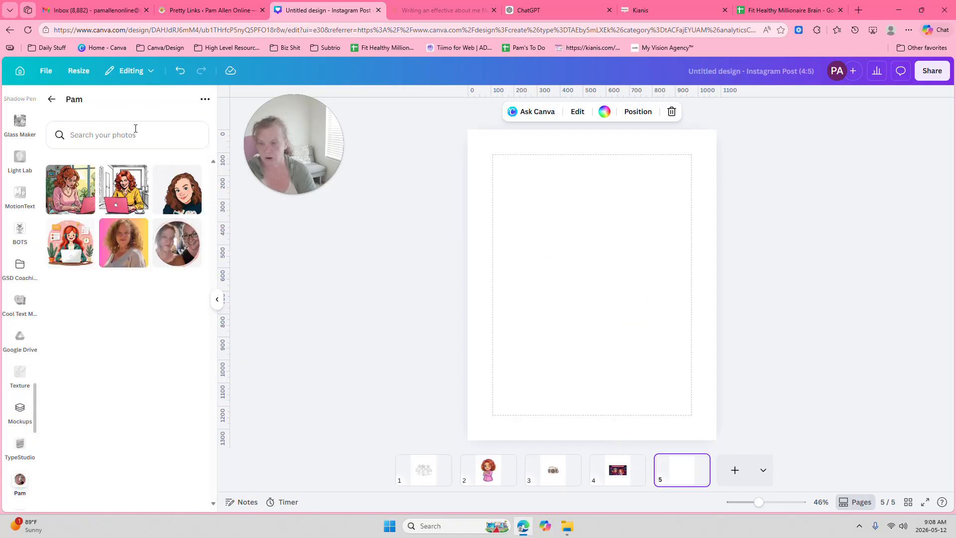
pyautogui.click(122, 259)
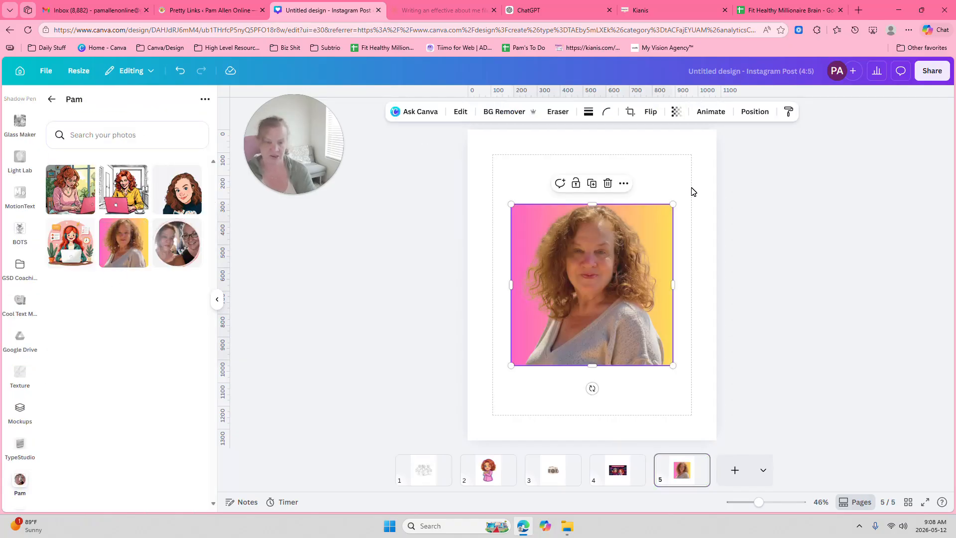
# Apply the Cartoon Style Match effect to the portrait photo on page 5.
pyautogui.click(433, 114)
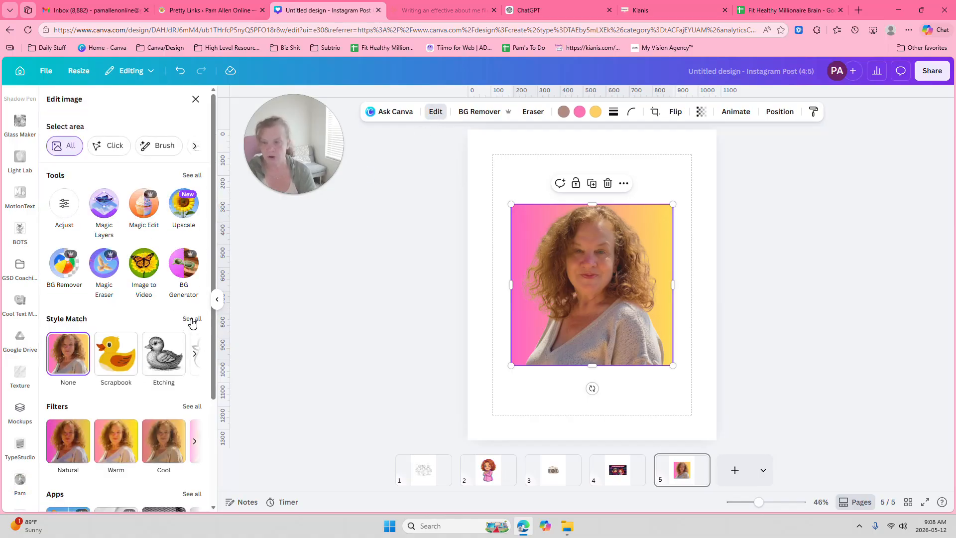
pyautogui.click(192, 319)
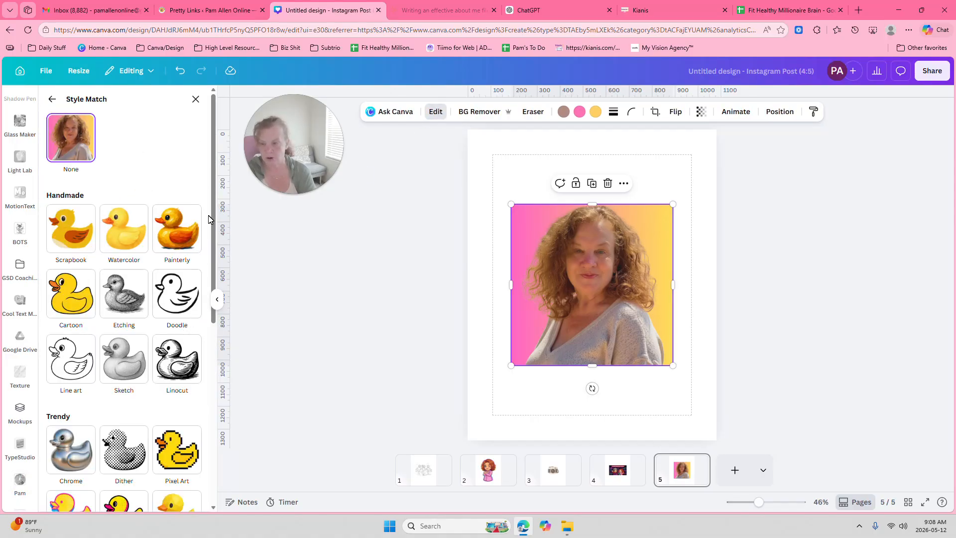
pyautogui.click(61, 298)
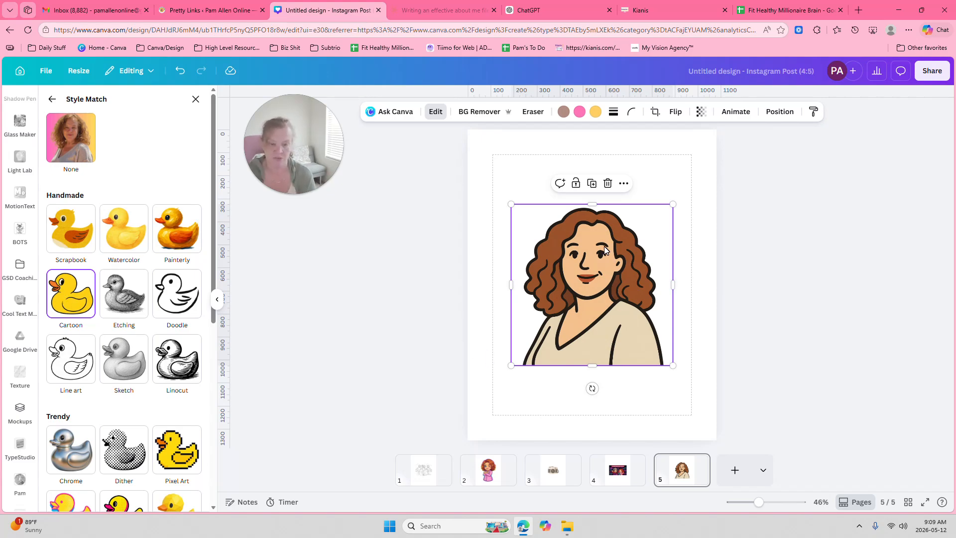
# Apply the Pop Art Style Match effect to the red-haired character in the pink blazer on page 2.
pyautogui.click(488, 469)
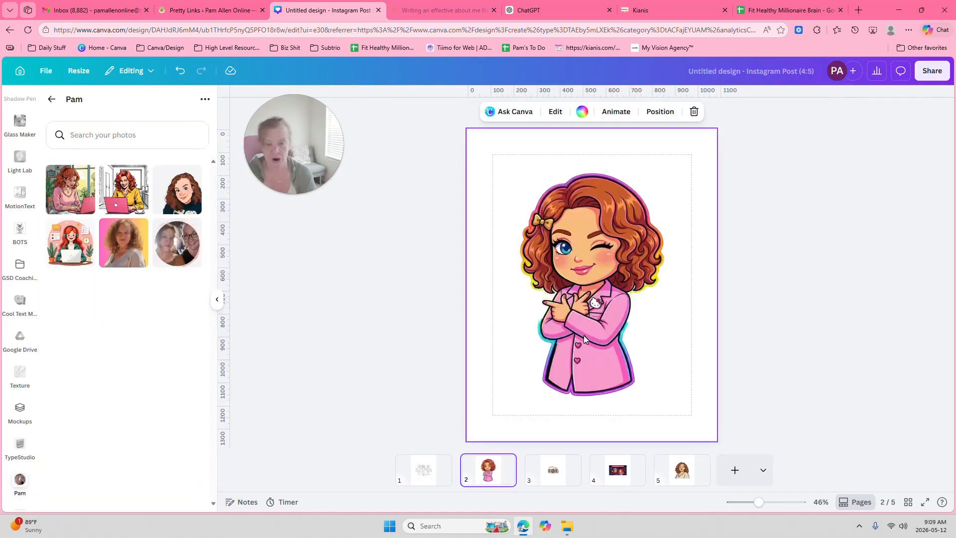
pyautogui.click(555, 112)
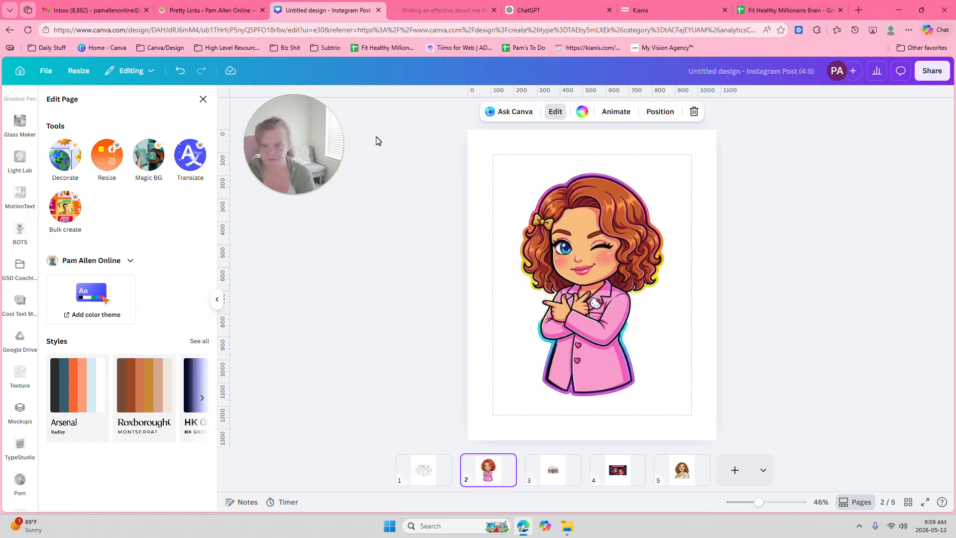
pyautogui.click(589, 220)
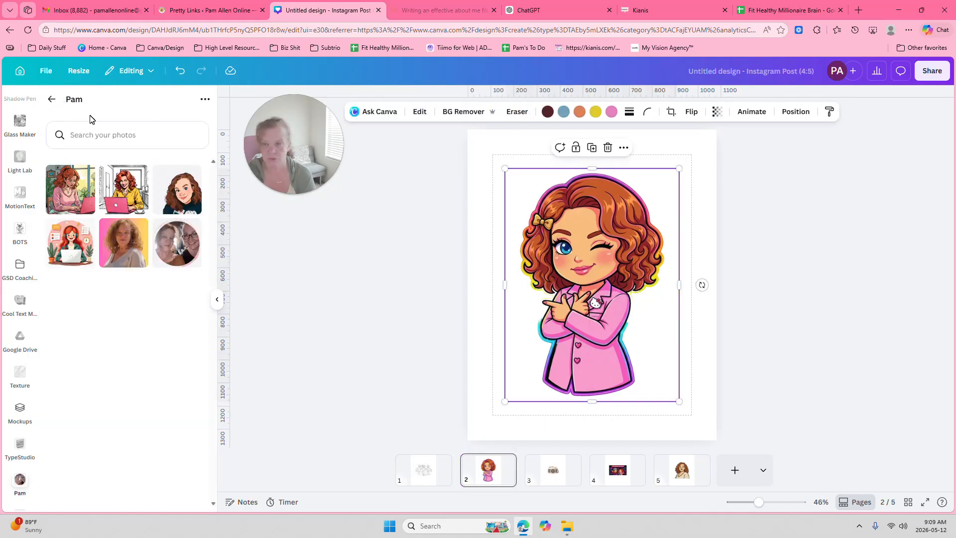
pyautogui.click(51, 99)
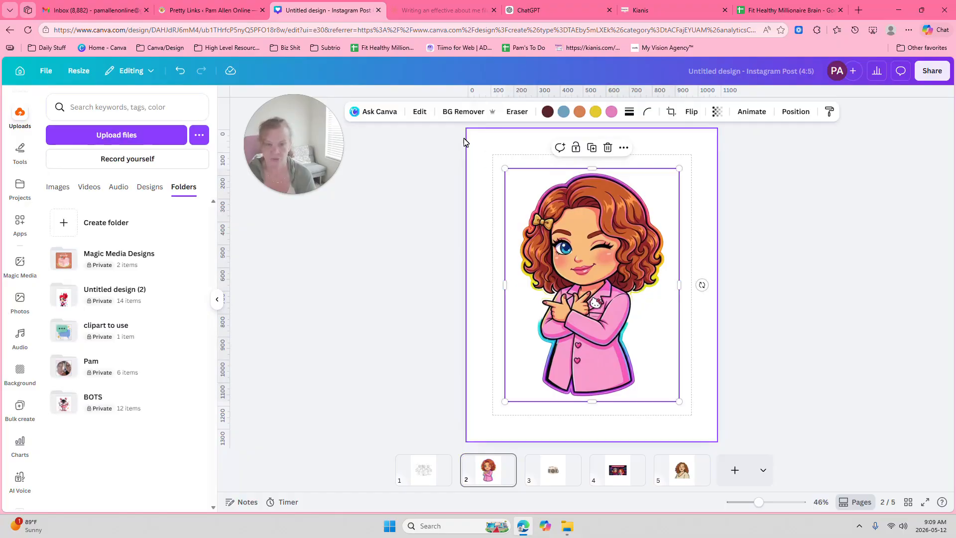
pyautogui.click(426, 114)
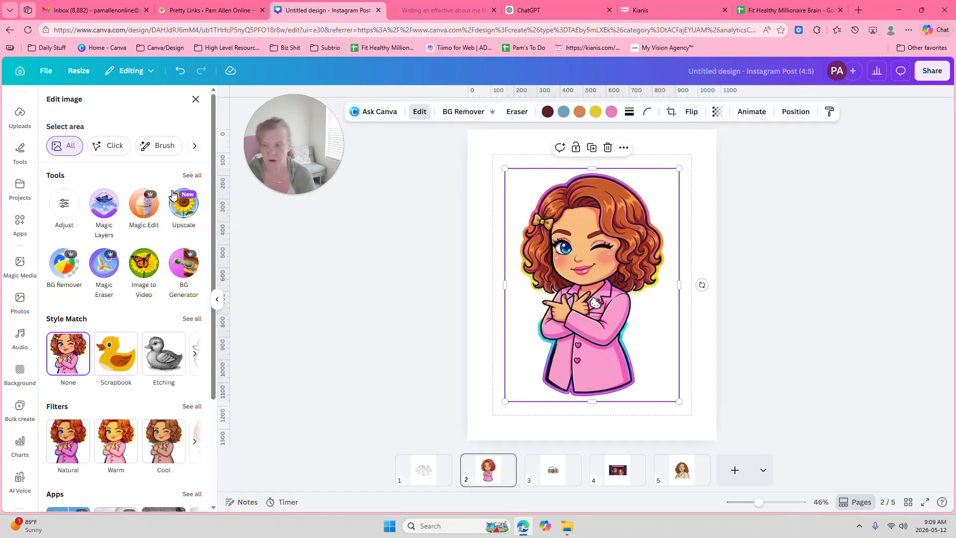
pyautogui.click(191, 318)
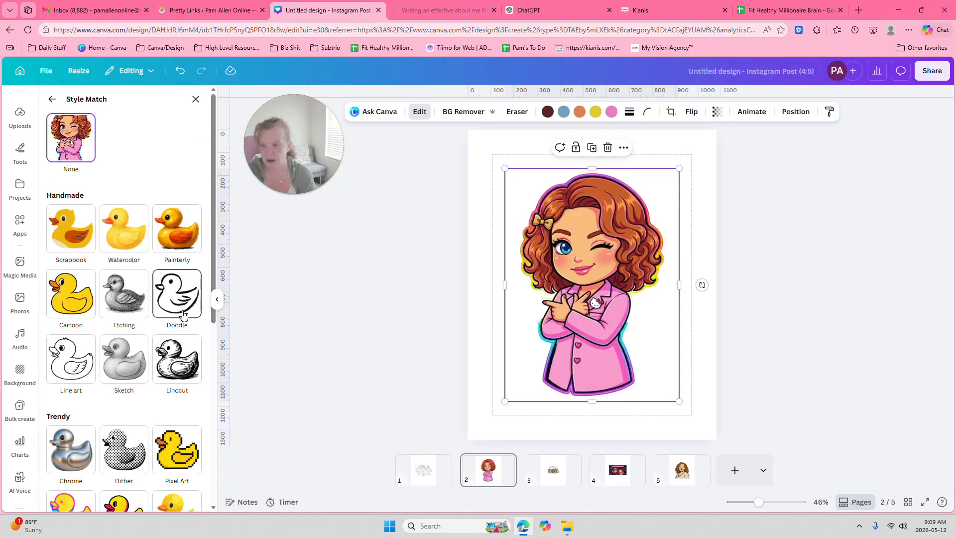
pyautogui.moveTo(213, 159); pyautogui.dragTo(208, 265)
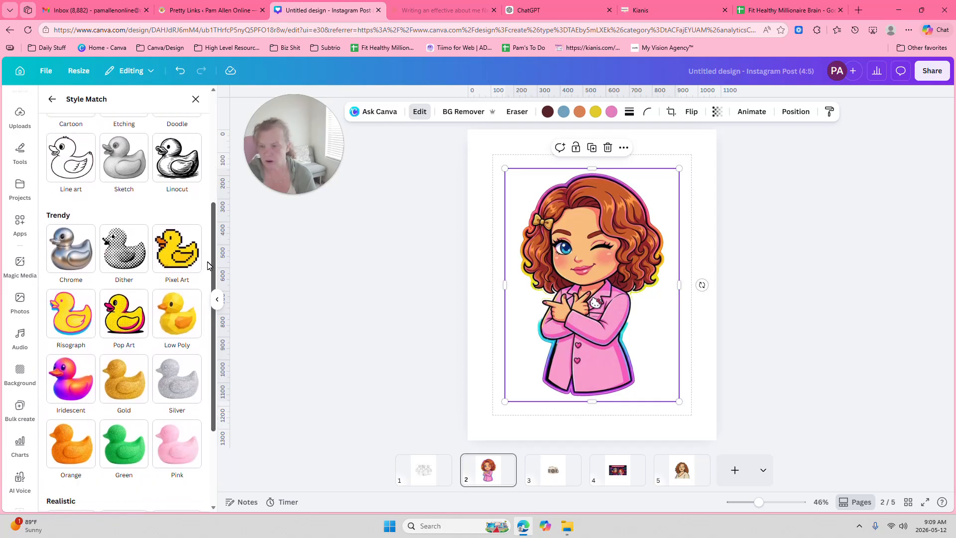
pyautogui.scroll(-2, 208, 264)
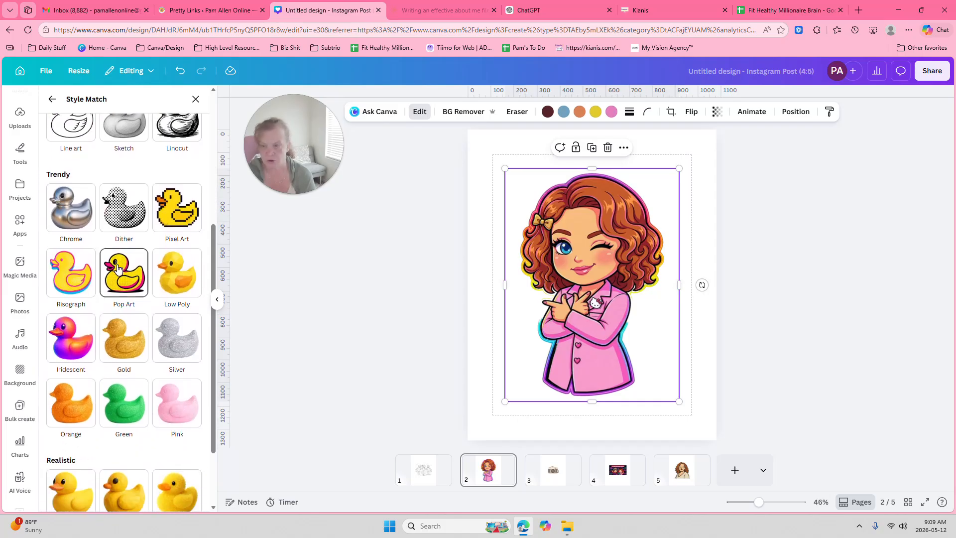
pyautogui.click(121, 280)
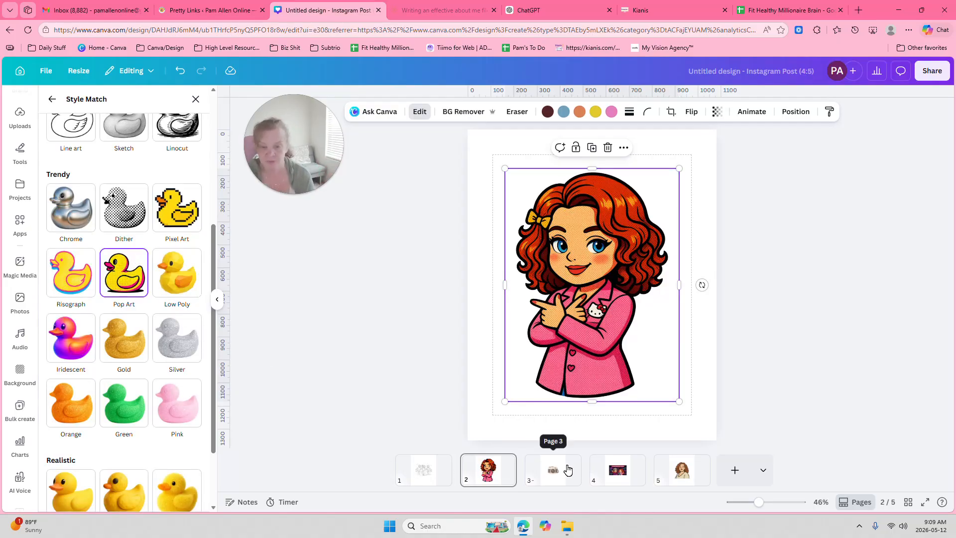
# Apply the realistic 3D Art Style Match effect to the camera graphic on page 3.
pyautogui.click(554, 478)
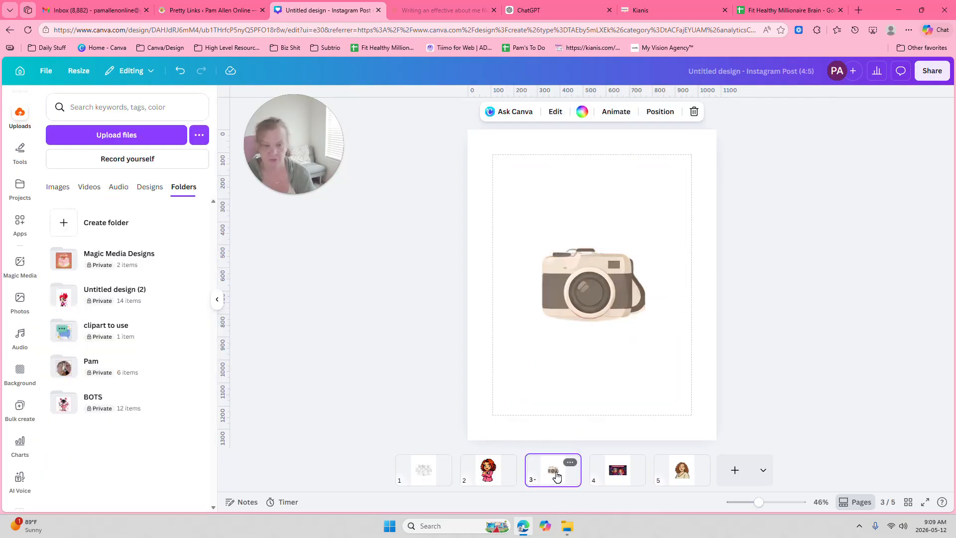
pyautogui.click(451, 111)
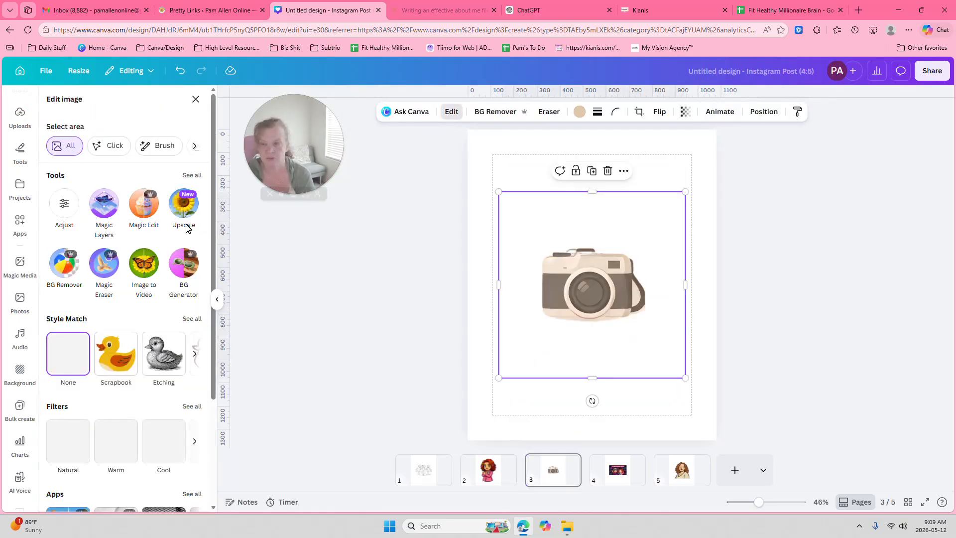
pyautogui.click(192, 319)
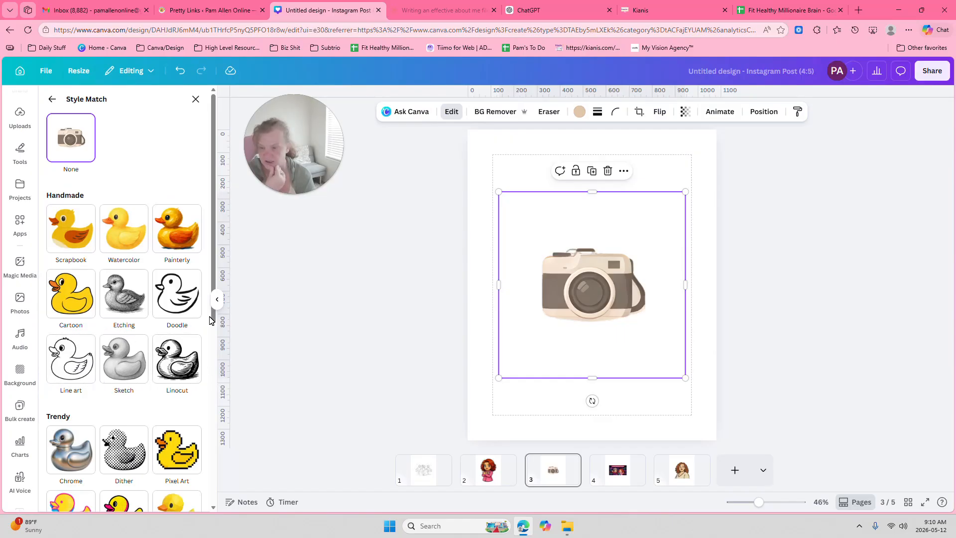
pyautogui.moveTo(215, 271); pyautogui.dragTo(208, 480)
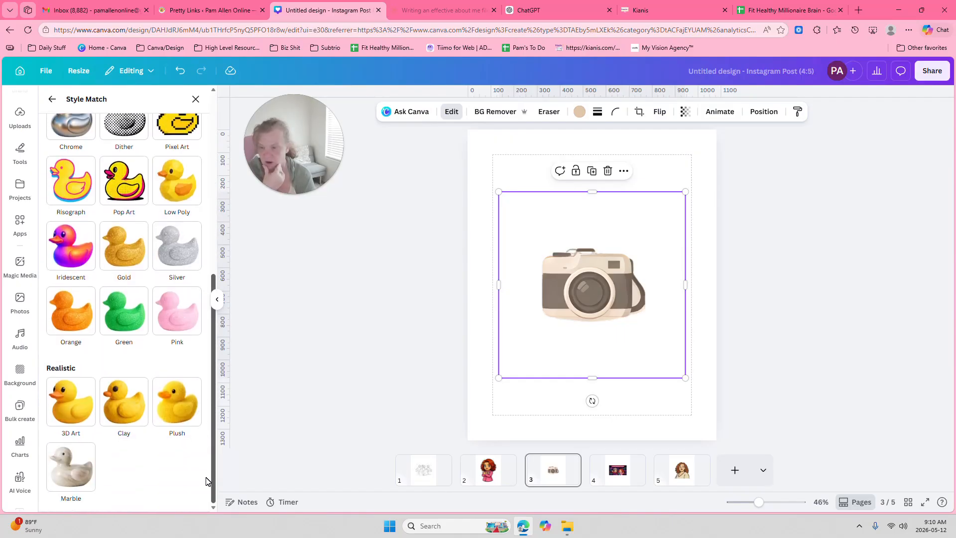
pyautogui.click(66, 409)
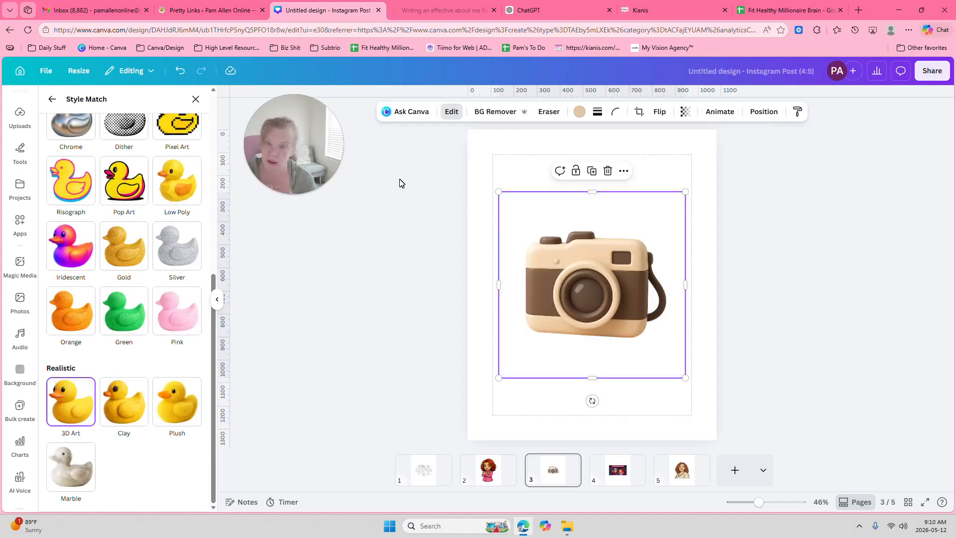
pyautogui.moveTo(582, 283)
pyautogui.mouseDown()
pyautogui.moveTo(582, 257)
pyautogui.moveTo(581, 281)
pyautogui.mouseUp()
# Apply the Doodle Style Match effect to the Coworking Calls banner on page 4 and move it up near the page's top margin.
pyautogui.click(630, 478)
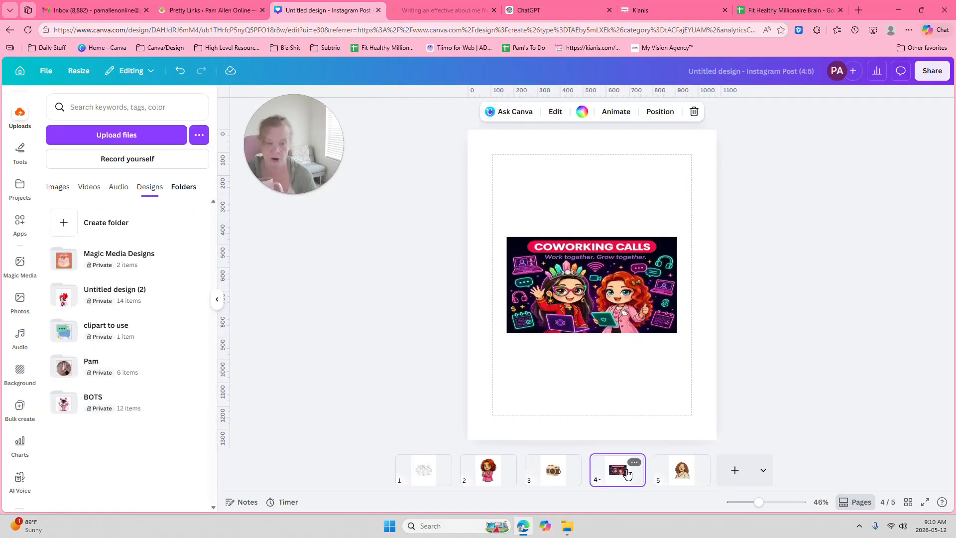
pyautogui.click(586, 309)
pyautogui.click(431, 113)
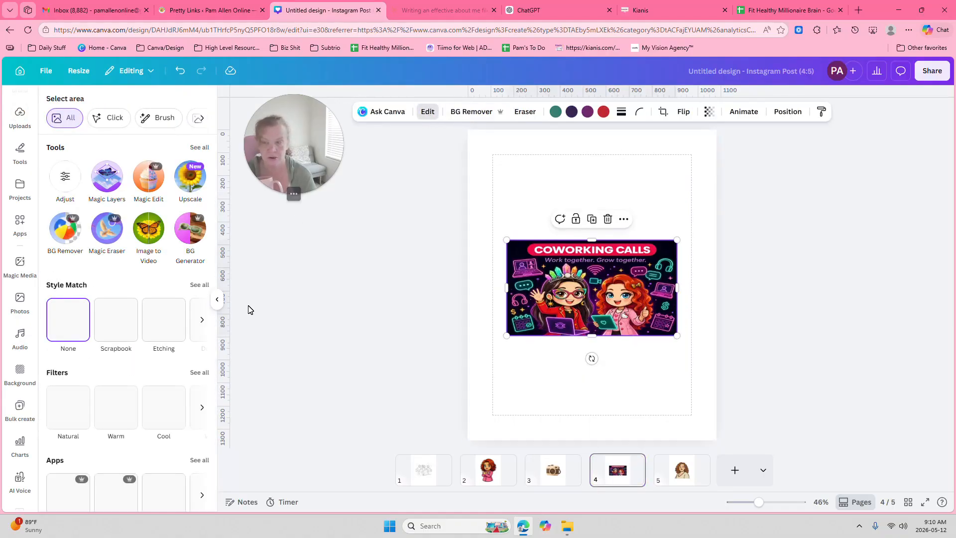
pyautogui.click(191, 319)
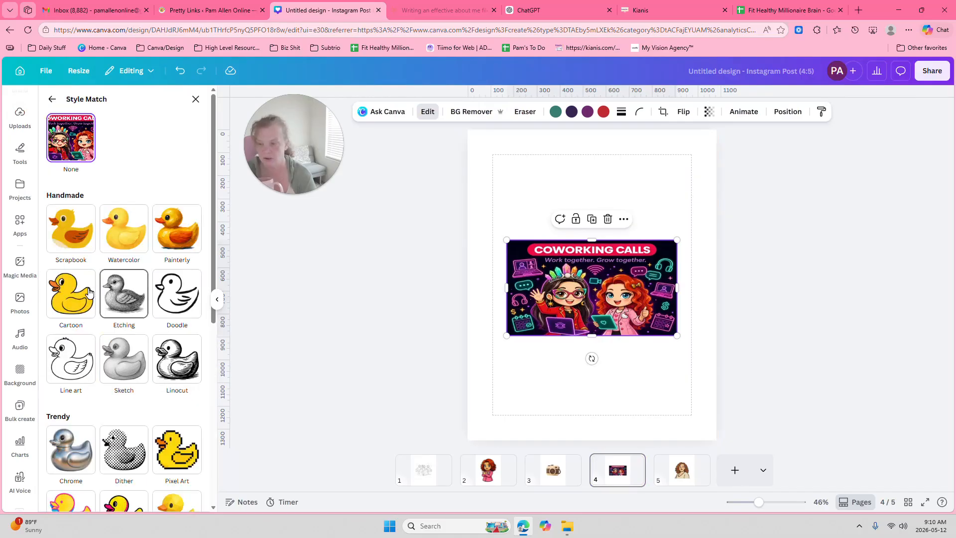
pyautogui.click(175, 293)
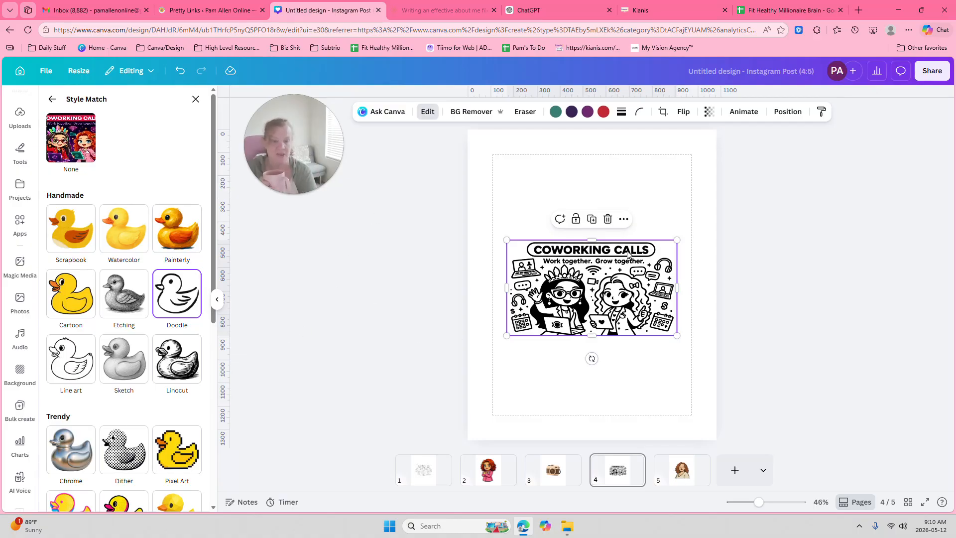
pyautogui.moveTo(663, 255); pyautogui.dragTo(662, 176)
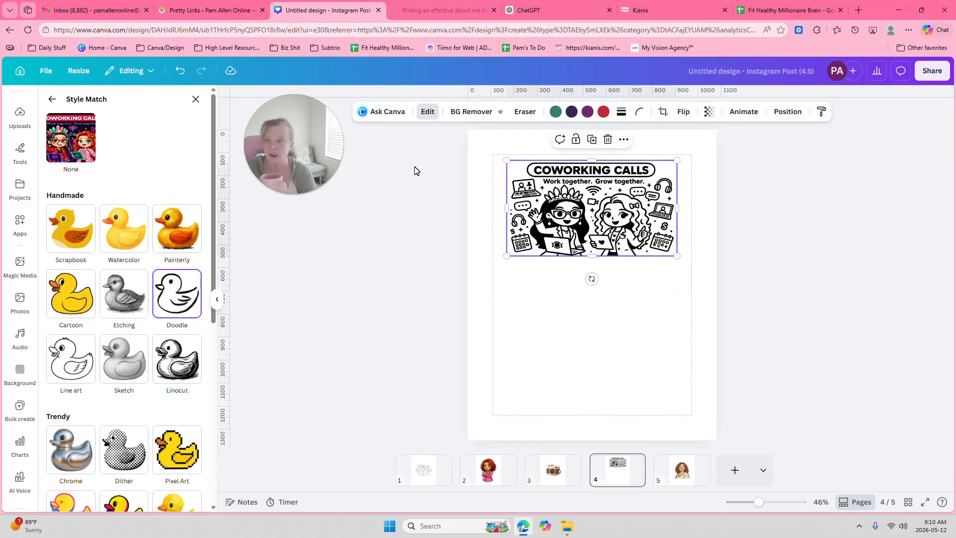